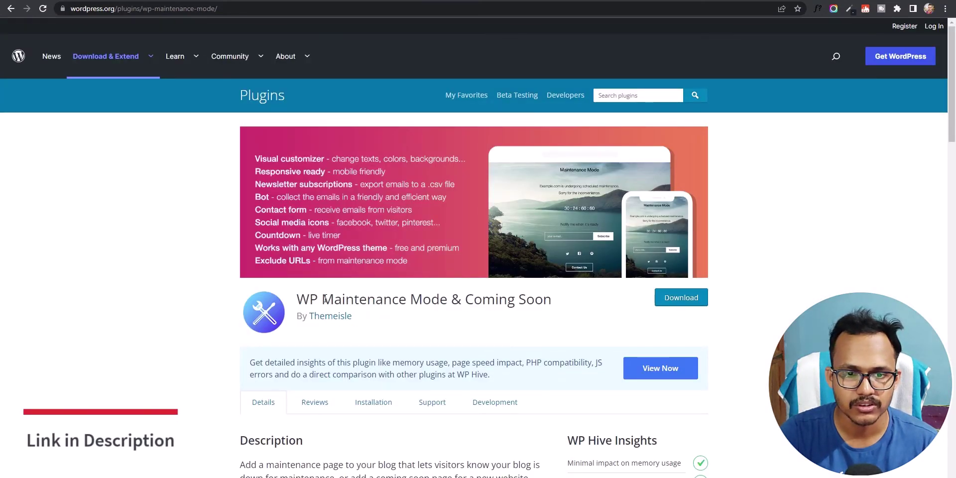
- Highlight the words 'Maintenance Mode' in the WP Maintenance Mode & Coming Soon plugin title
drag(322, 299, 450, 304)
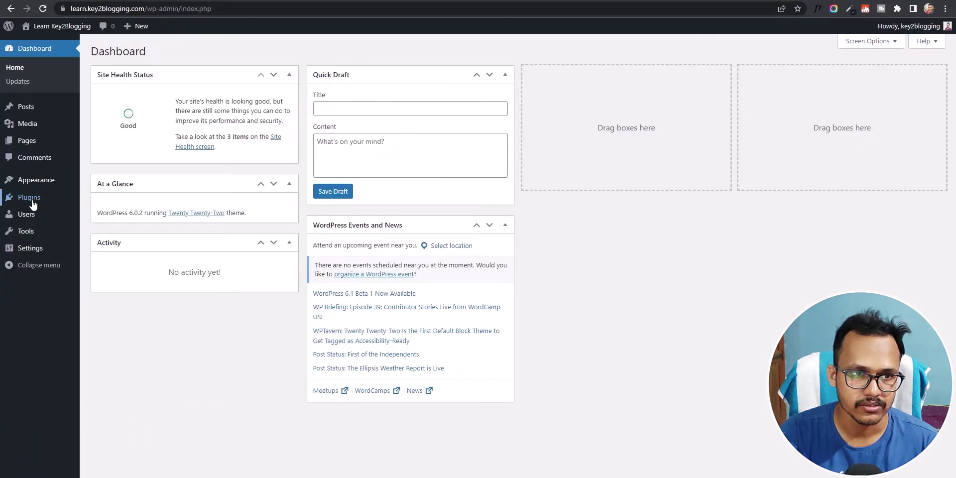
- Search Add Plugins for 'Maintenance Mode' and look through the results
mouse_move(29, 211)
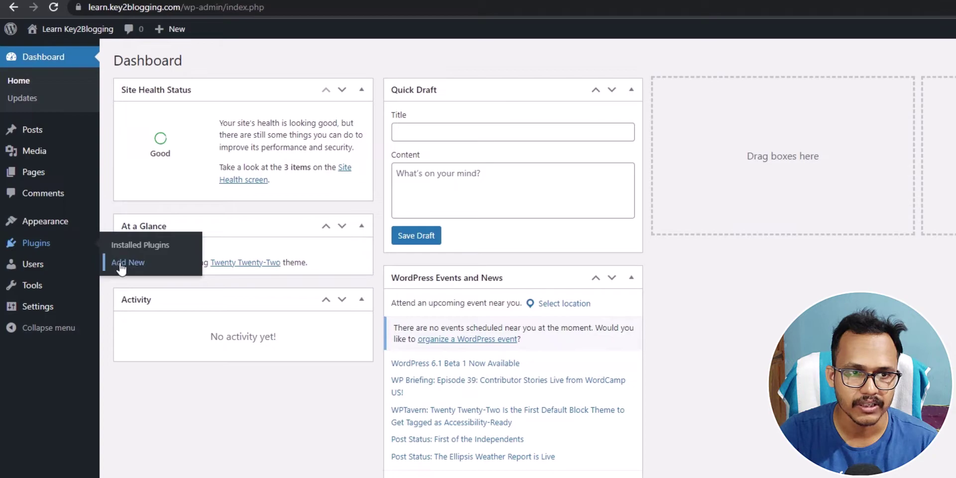
click(102, 228)
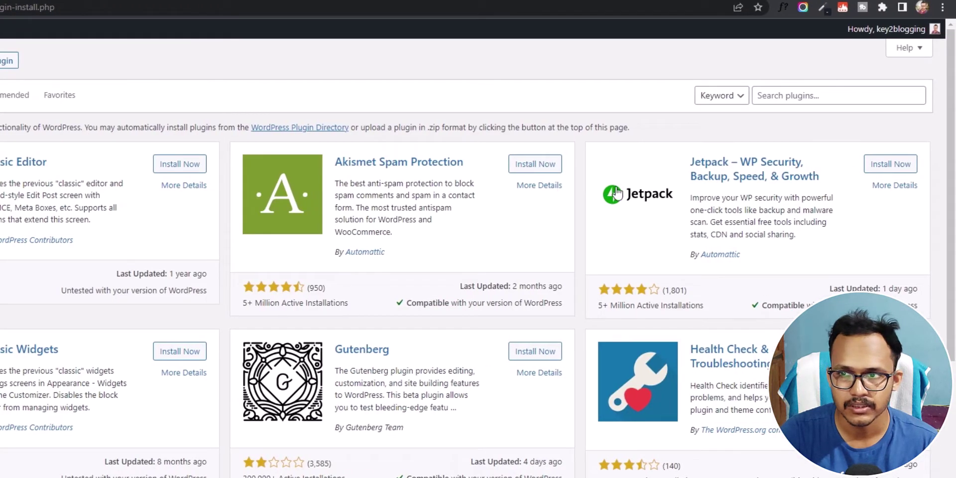
click(802, 95)
text(Maintenance Mode)
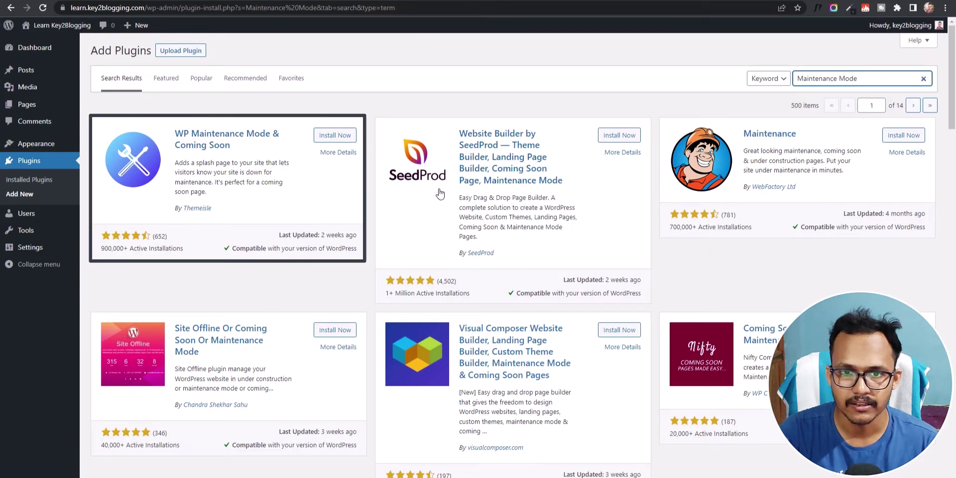
scroll(821, 266, down, 4)
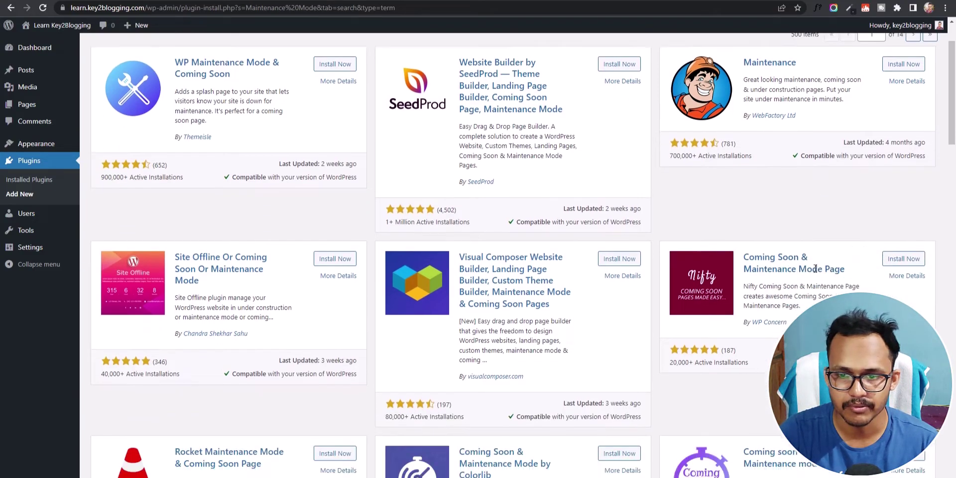
scroll(357, 340, up, 4)
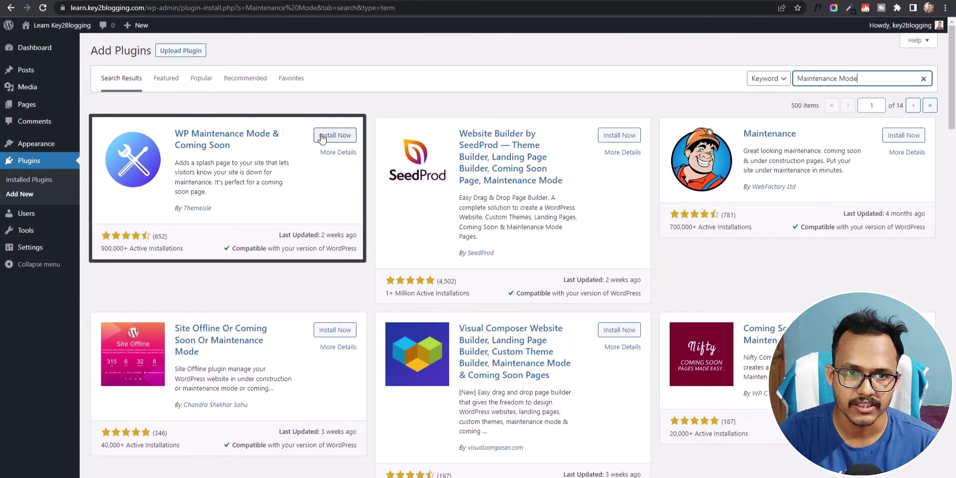
- Install WP Maintenance Mode & Coming Soon, import its Coming Soon template without the newsletter, and view the page
click(340, 137)
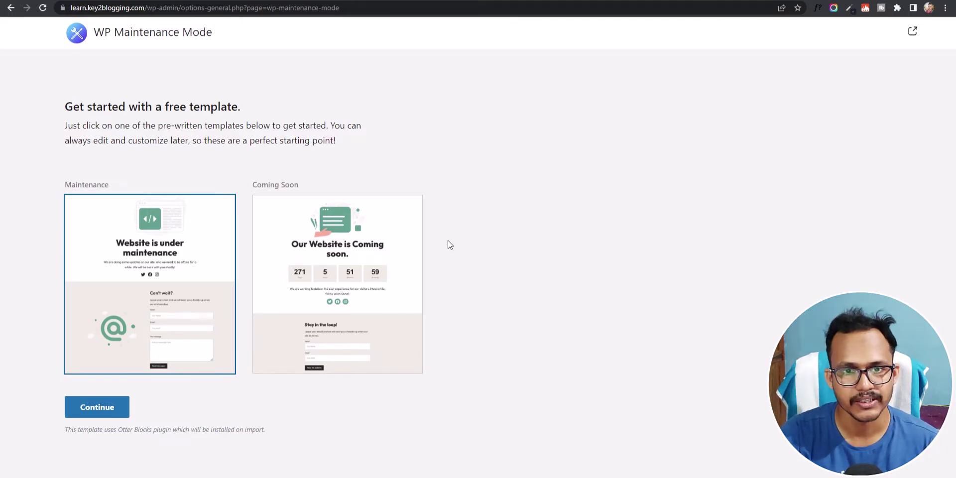
click(400, 230)
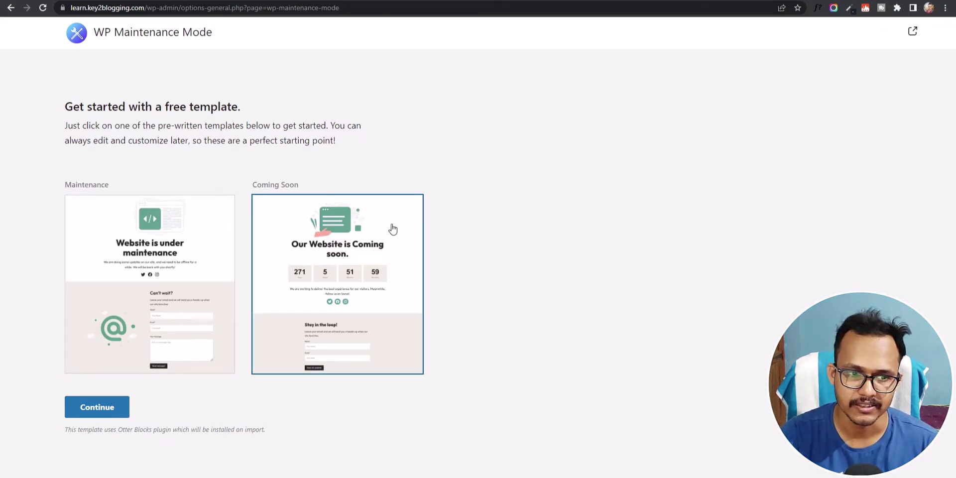
click(103, 404)
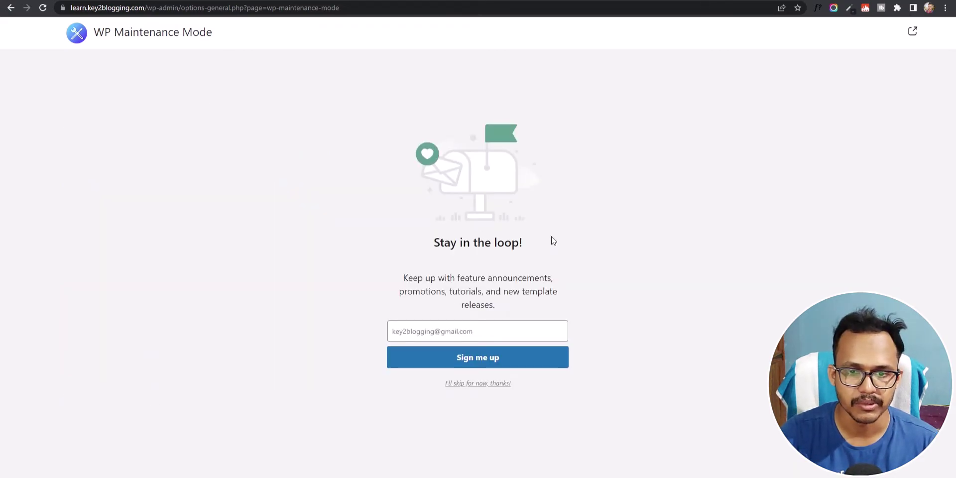
click(482, 384)
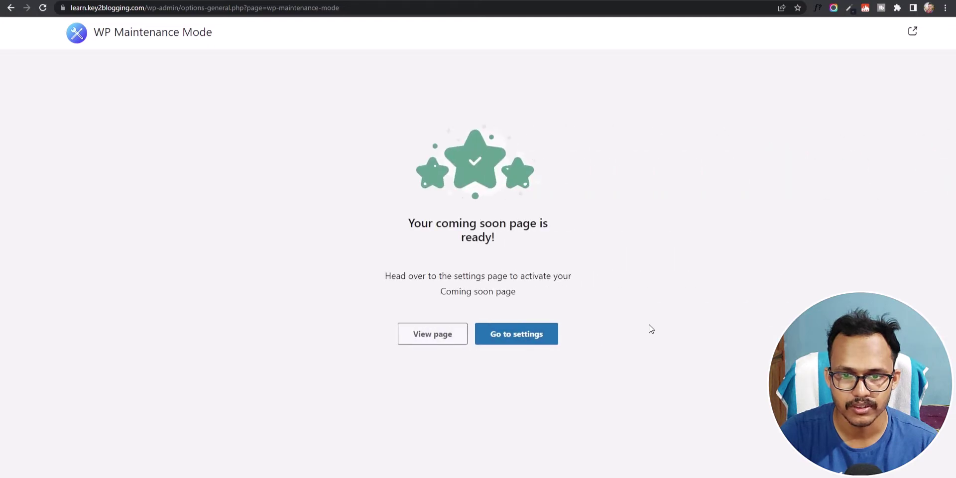
click(437, 339)
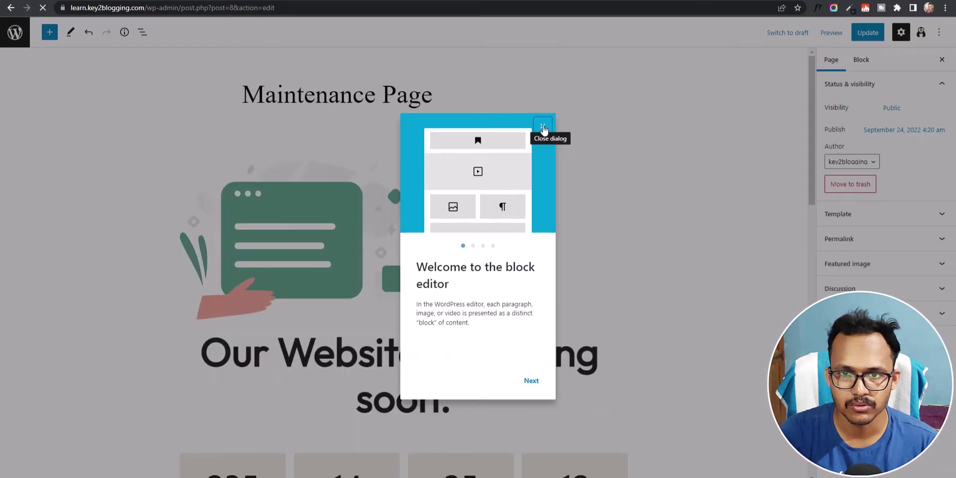
- Dismiss the editor welcome guide and inspect the countdown and the signup form's Name field
click(542, 127)
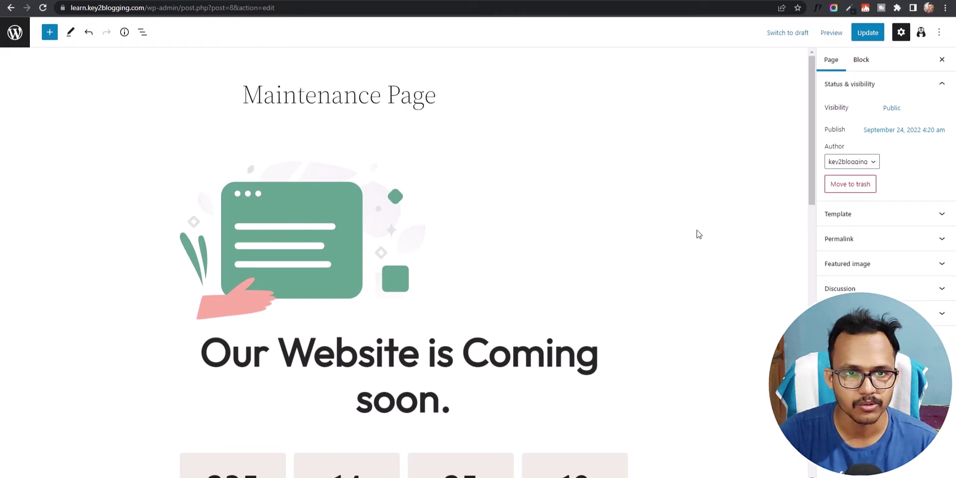
scroll(699, 234, down, 15)
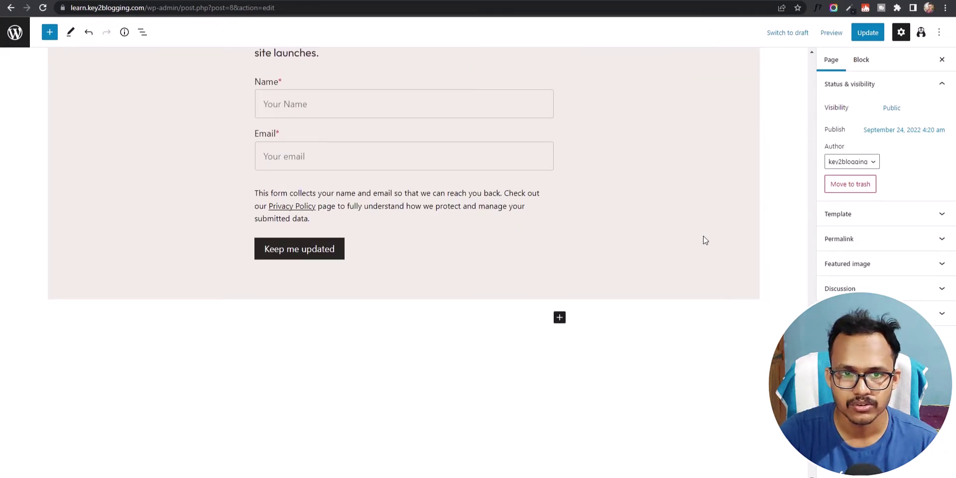
scroll(705, 240, up, 3)
click(429, 245)
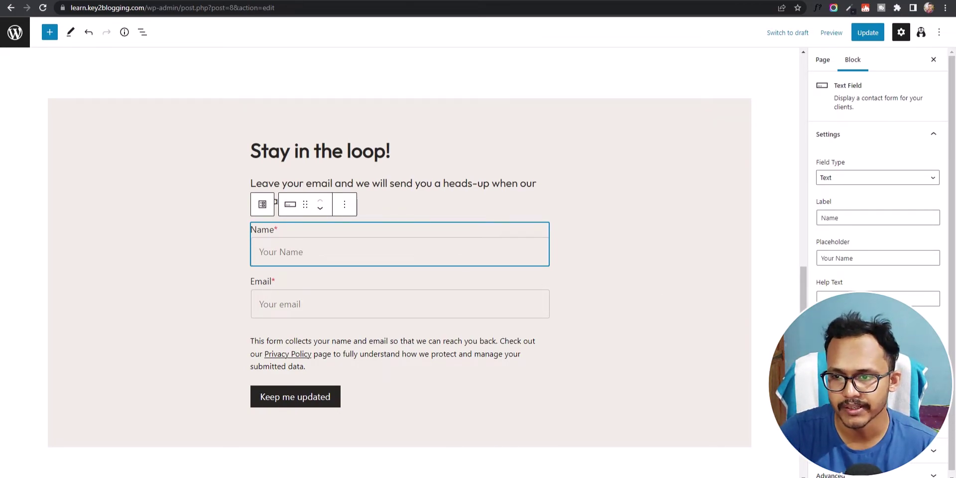
scroll(877, 249, down, 1)
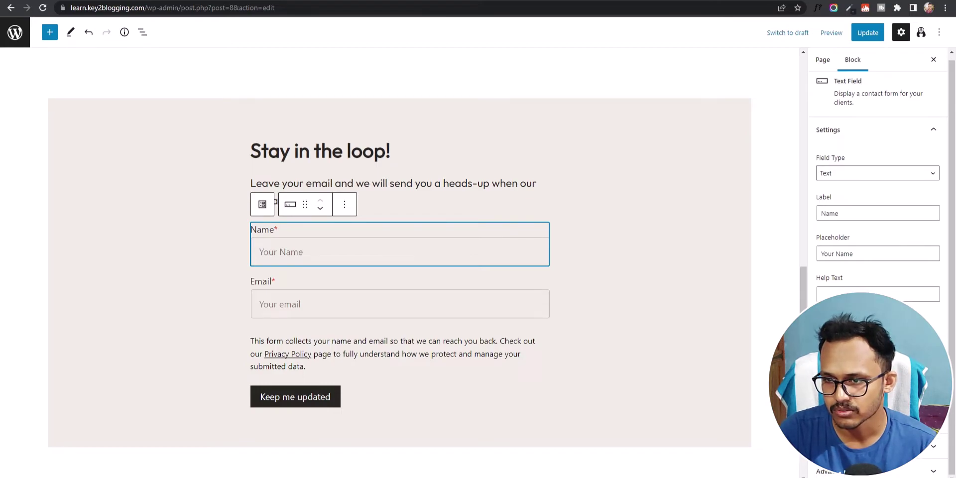
scroll(729, 183, up, 6)
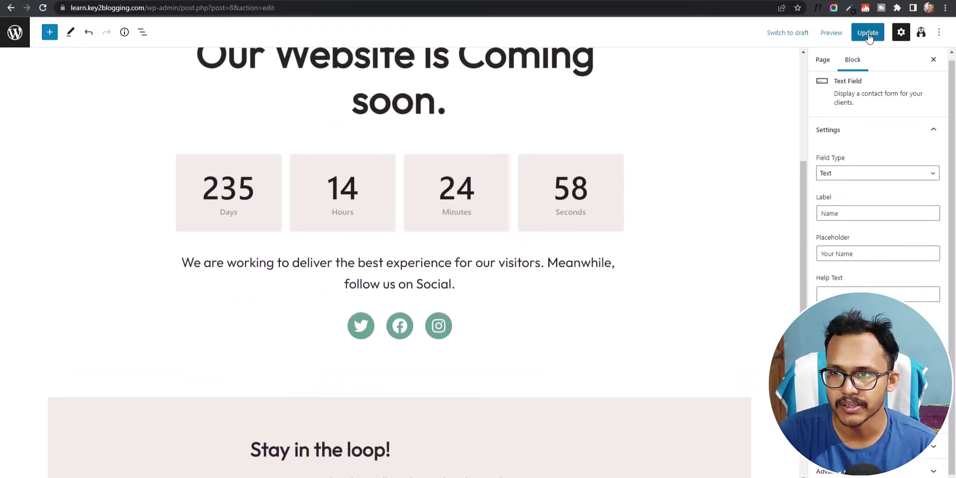
- Update the page, check the live /maintenance-page/ countdown in a new tab, then return to the editor
click(867, 34)
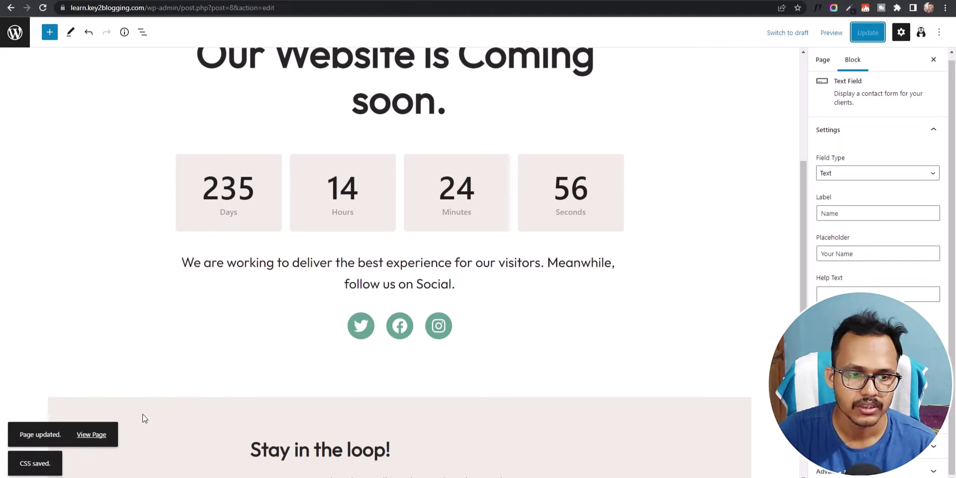
right_click(83, 436)
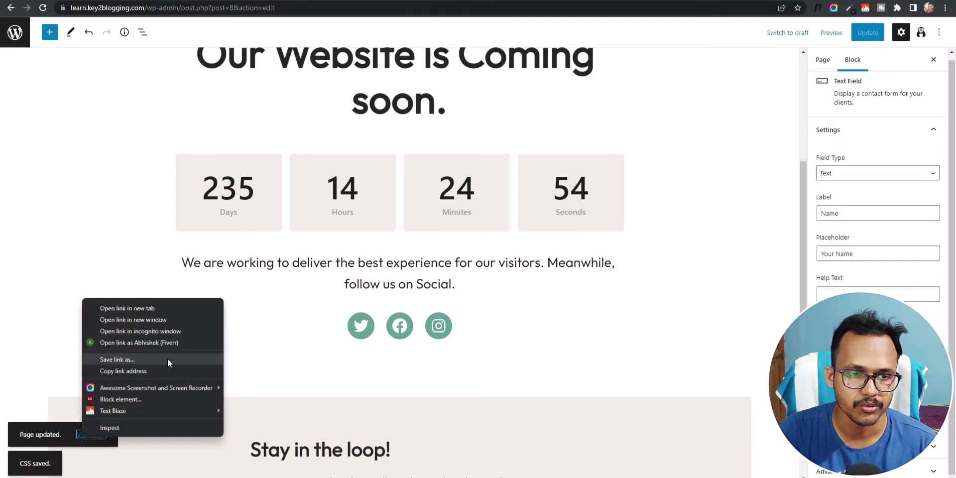
click(174, 310)
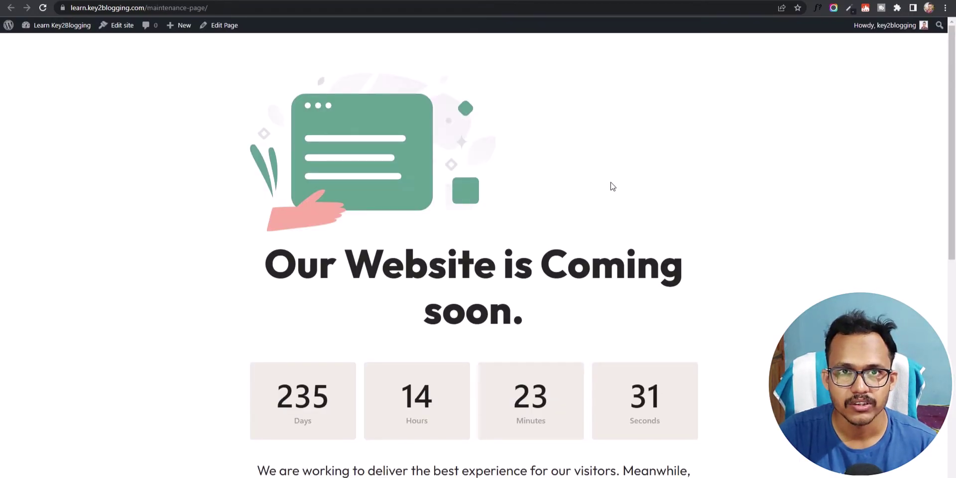
scroll(333, 303, down, 3)
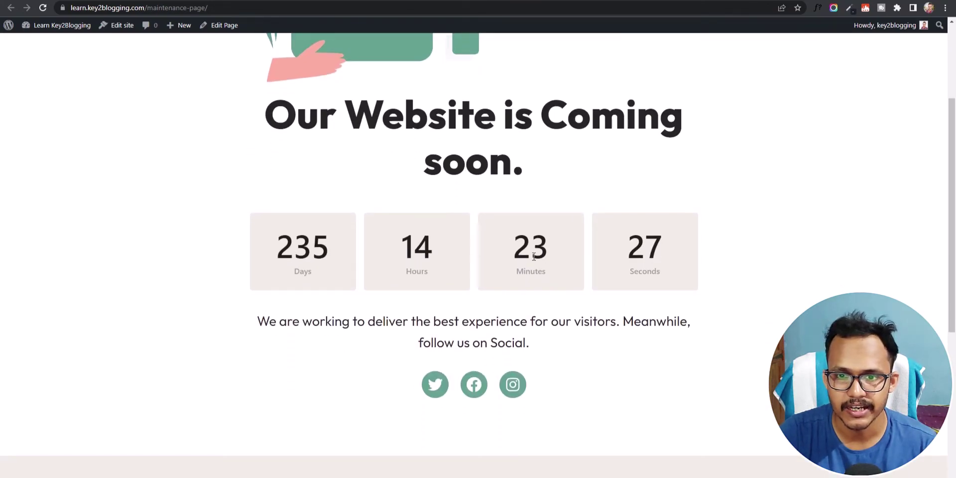
key(ctrl+w)
scroll(470, 324, down, 4)
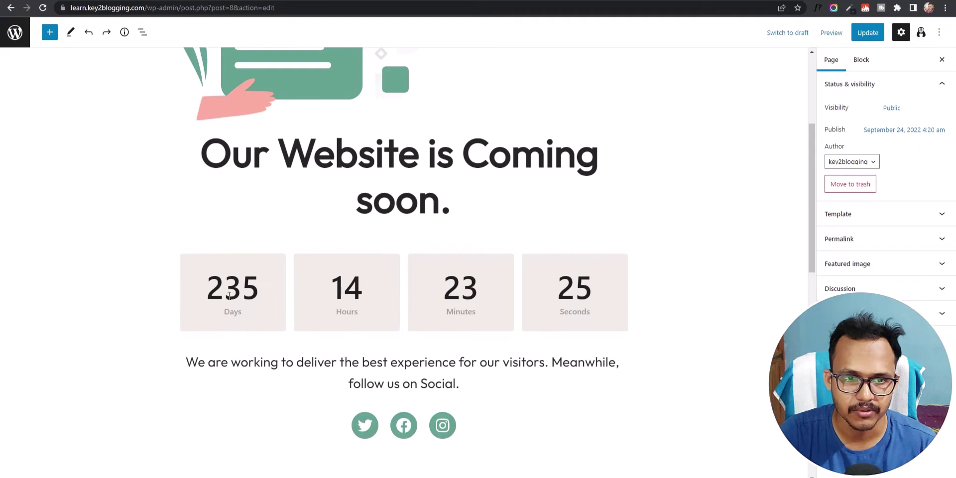
- Set the Countdown block's target date to September 30, 2022, 6:46 pm
click(230, 293)
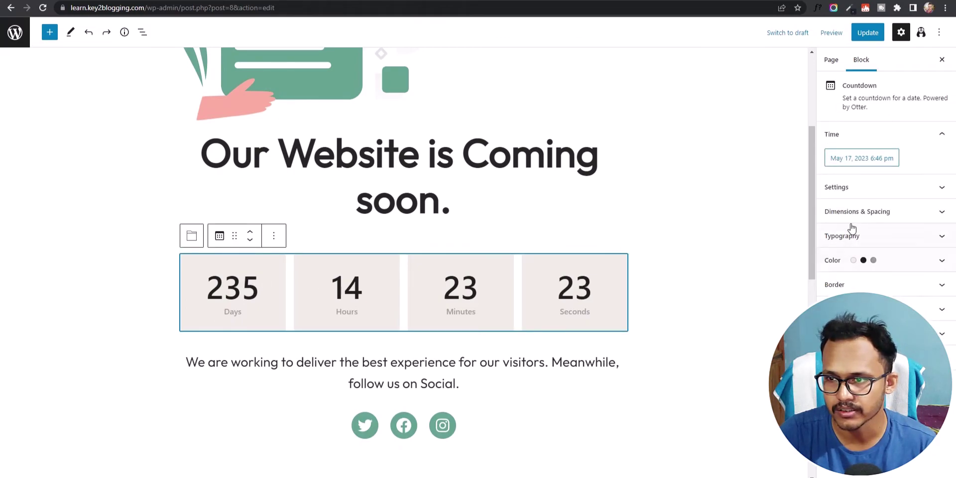
click(866, 194)
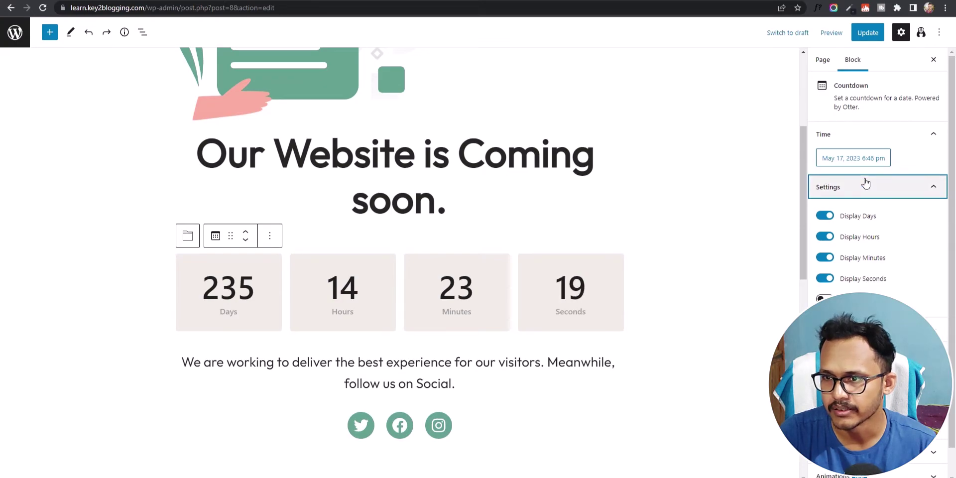
click(861, 160)
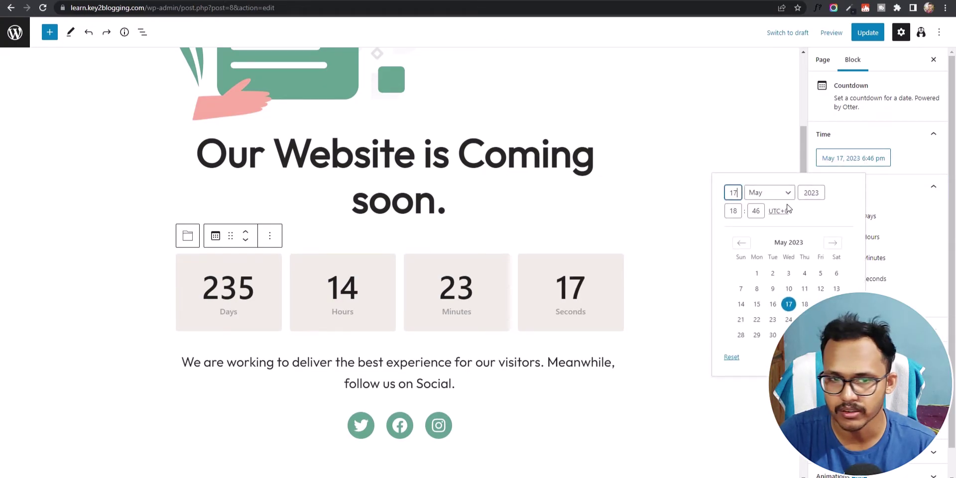
click(811, 193)
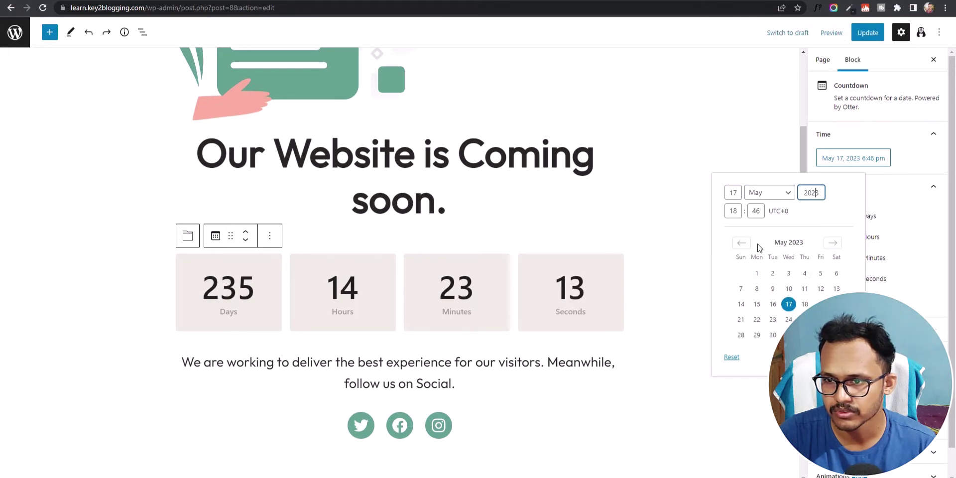
click(741, 243)
click(741, 243)
click(741, 243)
click(741, 242)
click(741, 243)
click(741, 243)
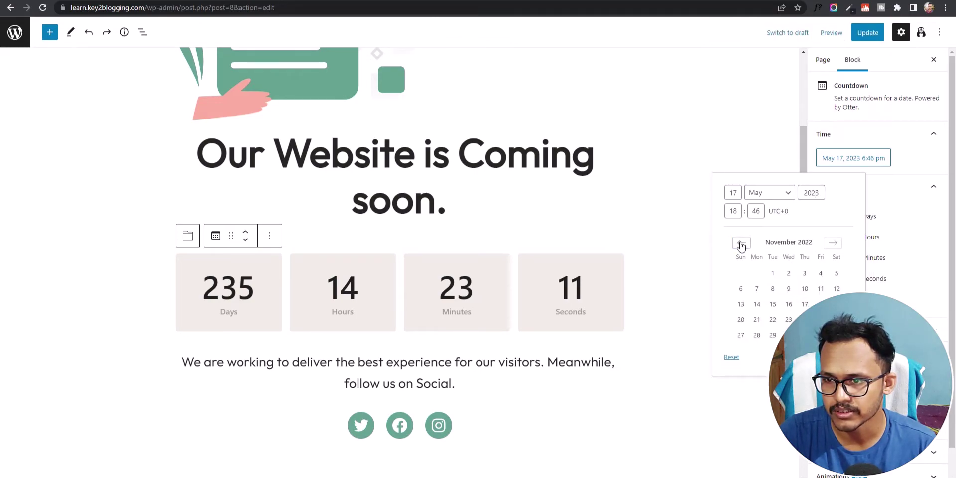
click(741, 242)
click(741, 243)
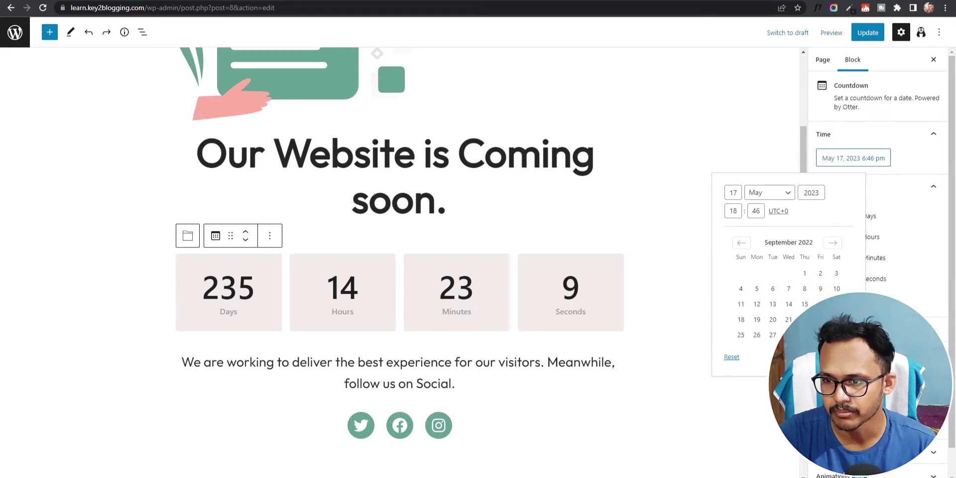
click(820, 334)
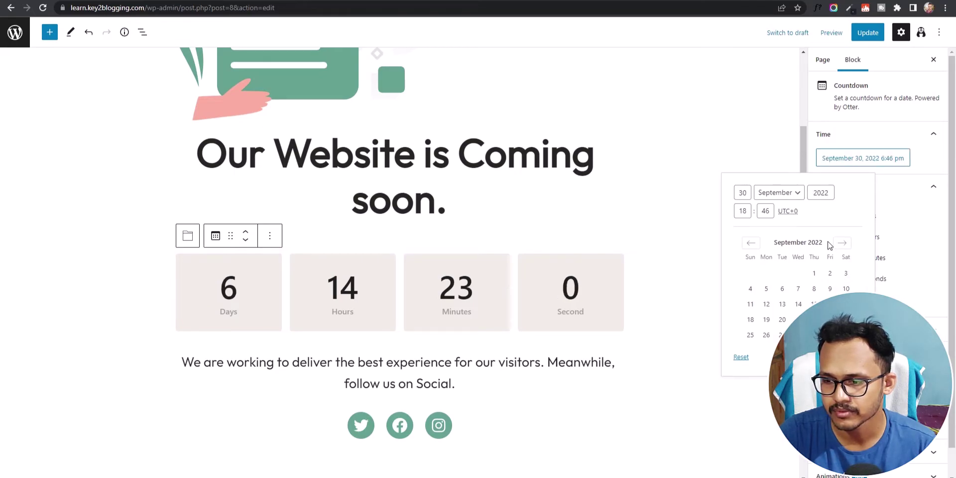
click(888, 195)
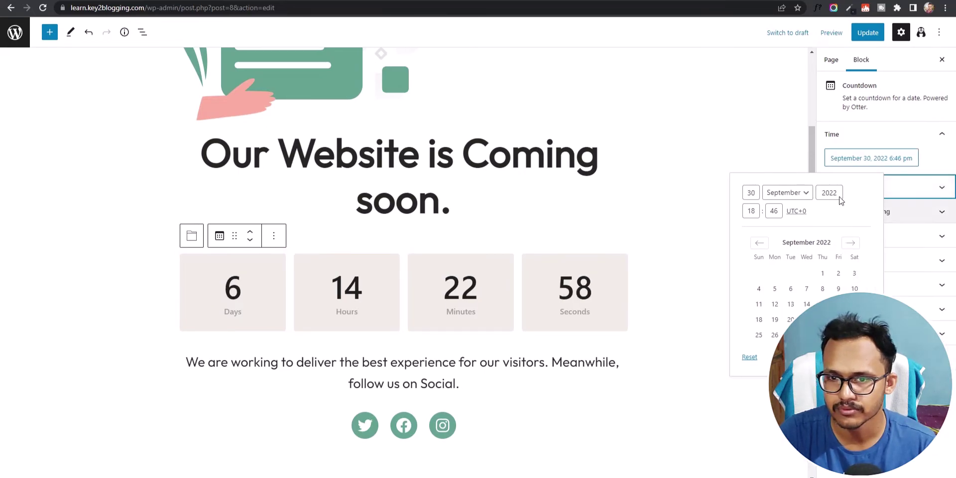
click(704, 252)
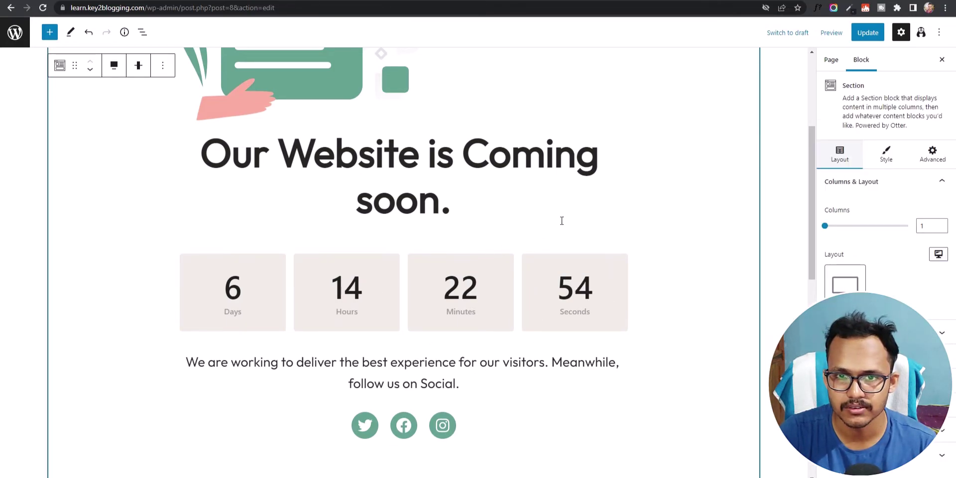
- Change the coming soon illustration's width from 494 to 1100
scroll(562, 220, up, 4)
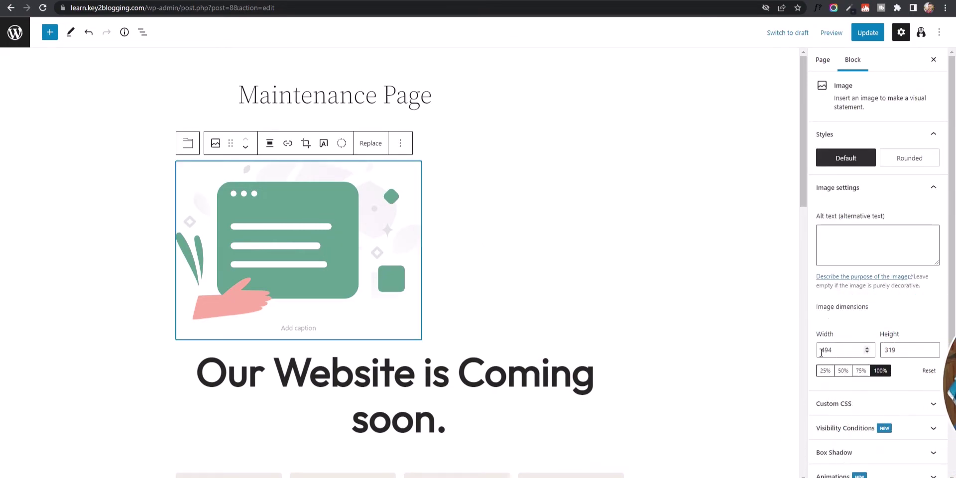
click(854, 351)
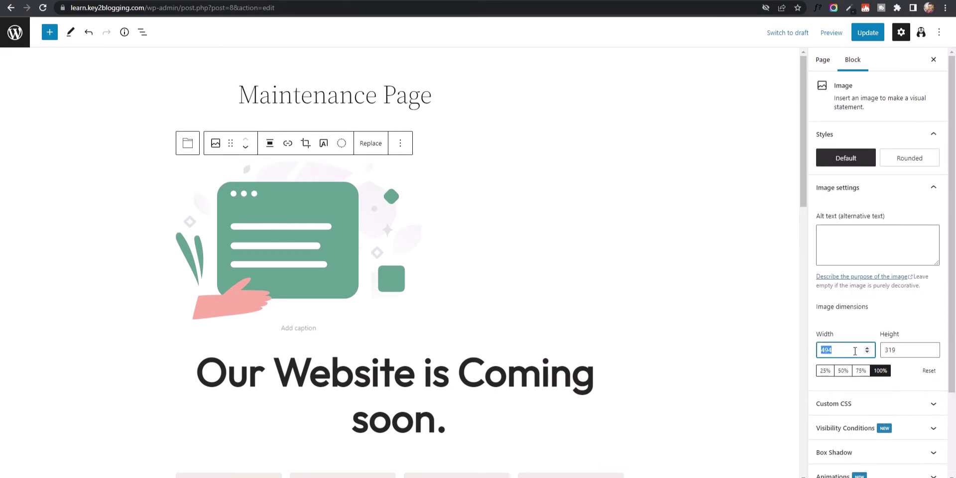
text(11)
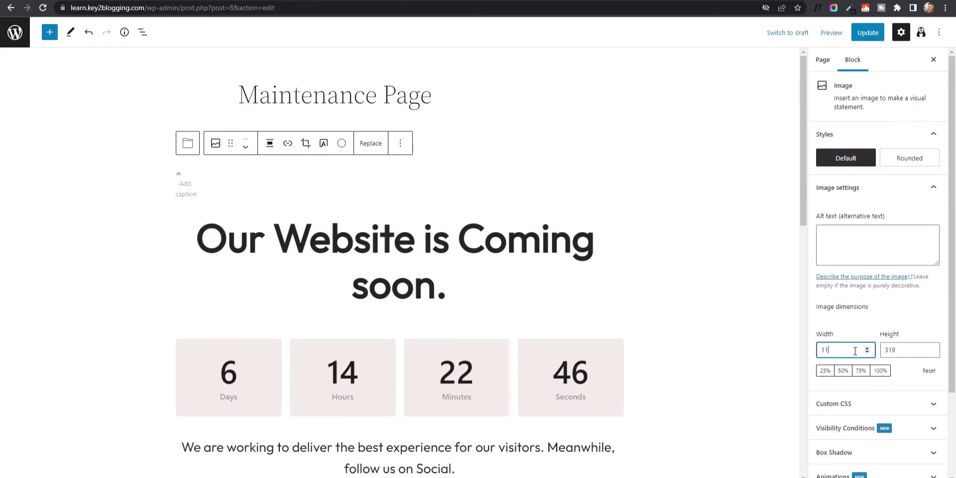
text(00)
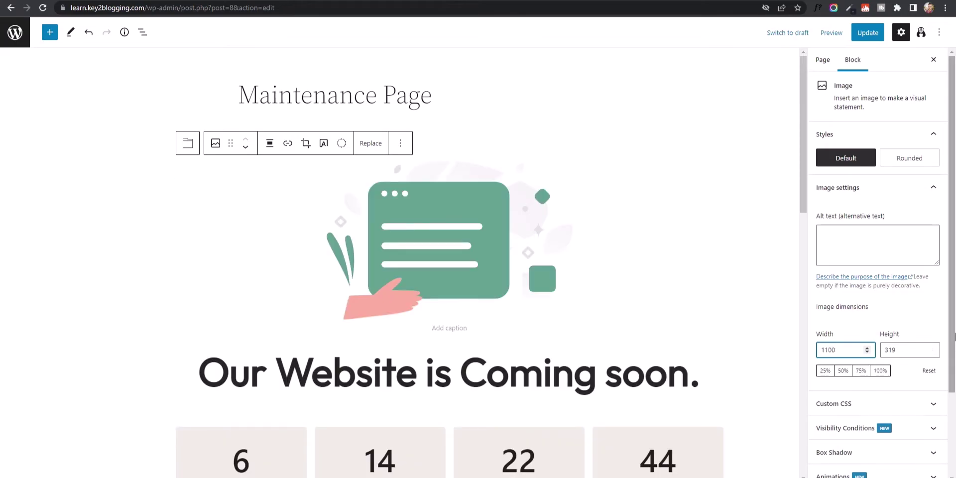
click(784, 301)
scroll(747, 293, down, 6)
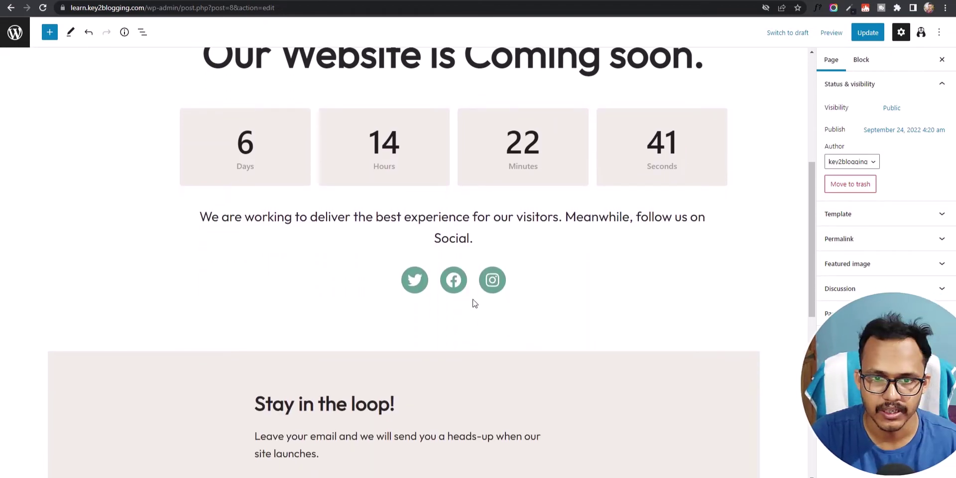
- Verify the Twitter icon's link and the signup form, then update the page
click(411, 284)
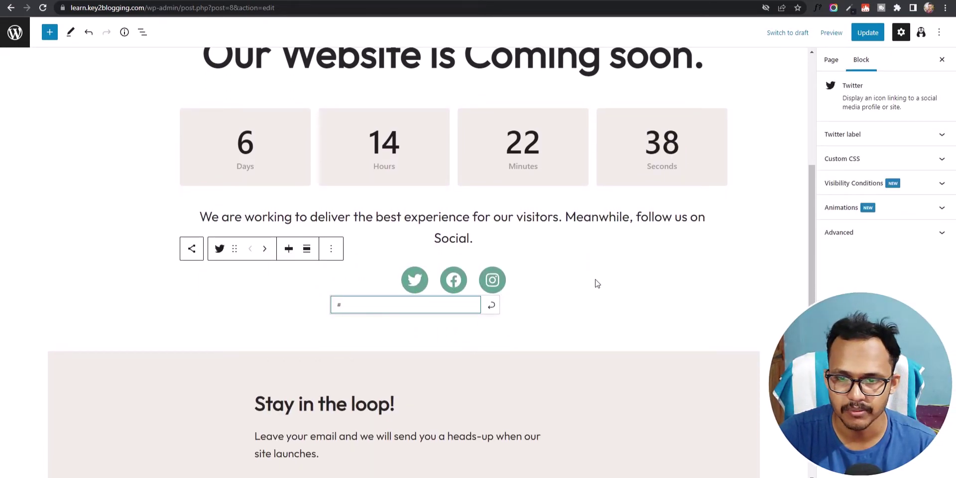
scroll(579, 309, down, 2)
scroll(579, 309, down, 3)
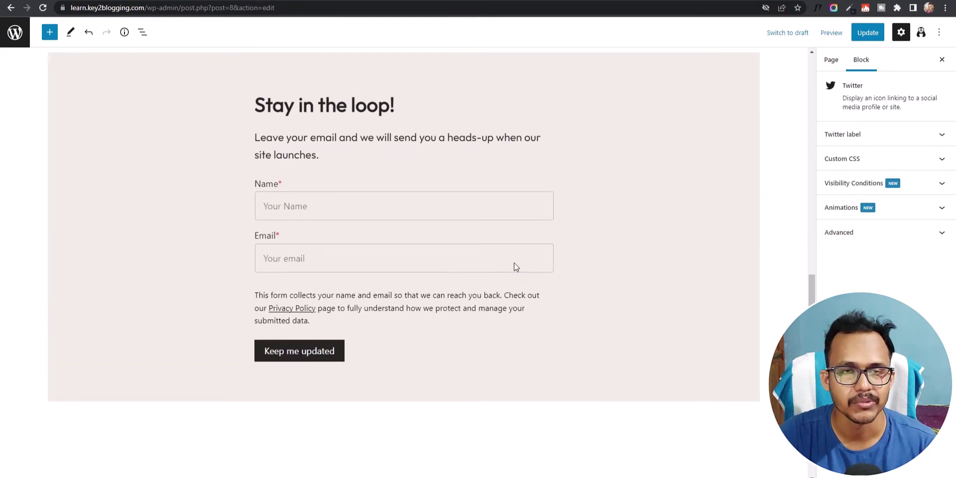
scroll(514, 266, up, 3)
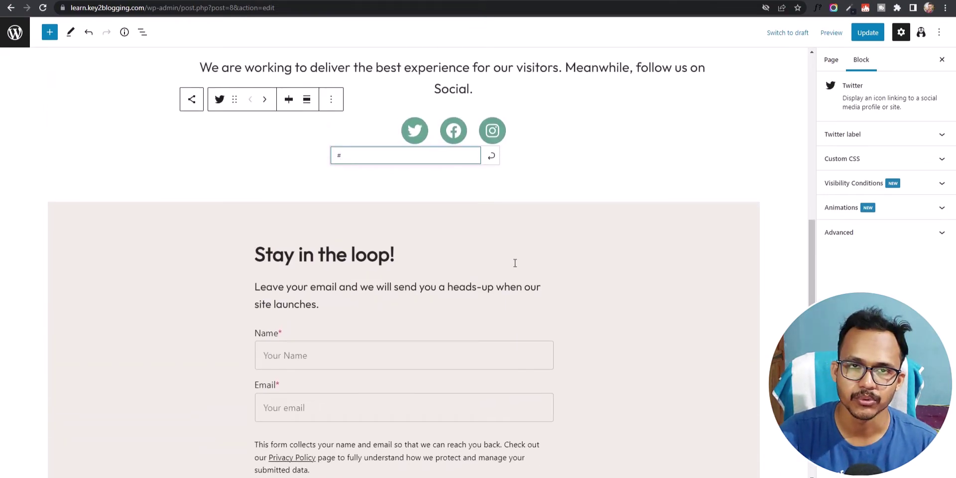
scroll(526, 252, up, 8)
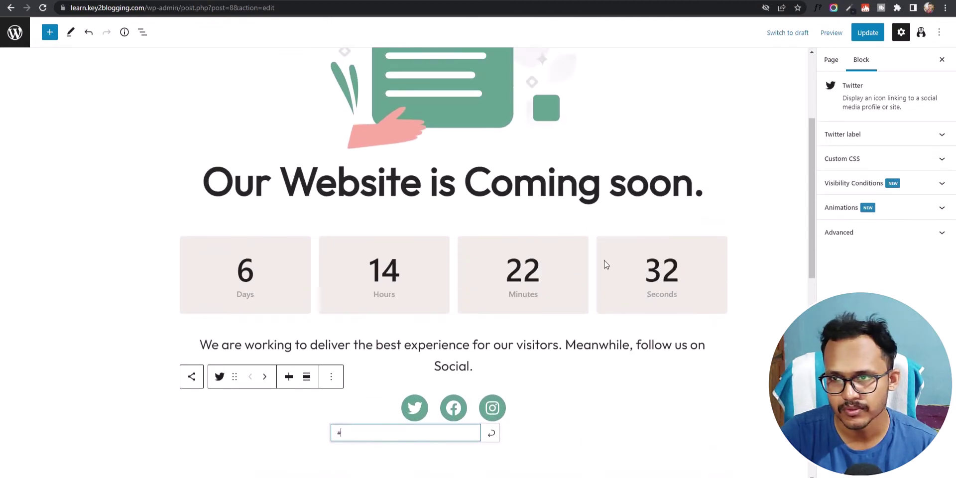
click(871, 40)
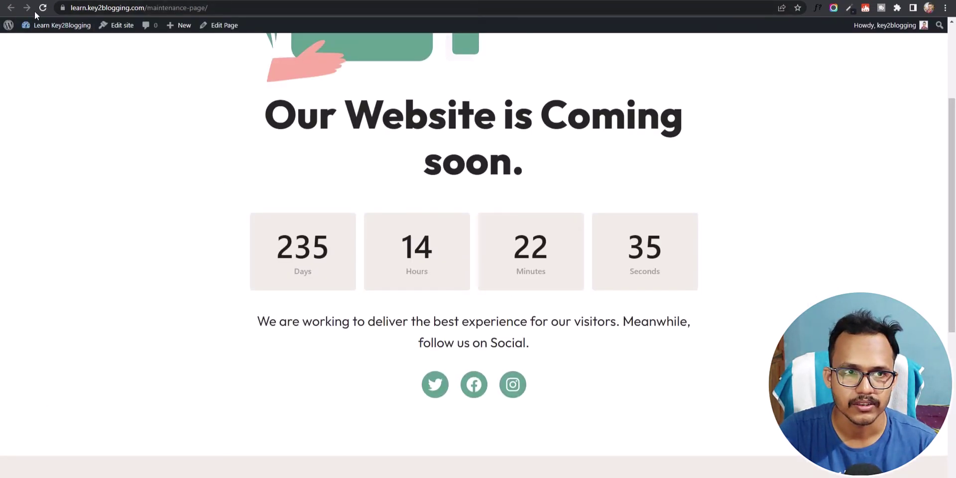
- Reload the live page and scroll through the 6-day countdown, social icons and 'Stay in the loop' form
click(43, 8)
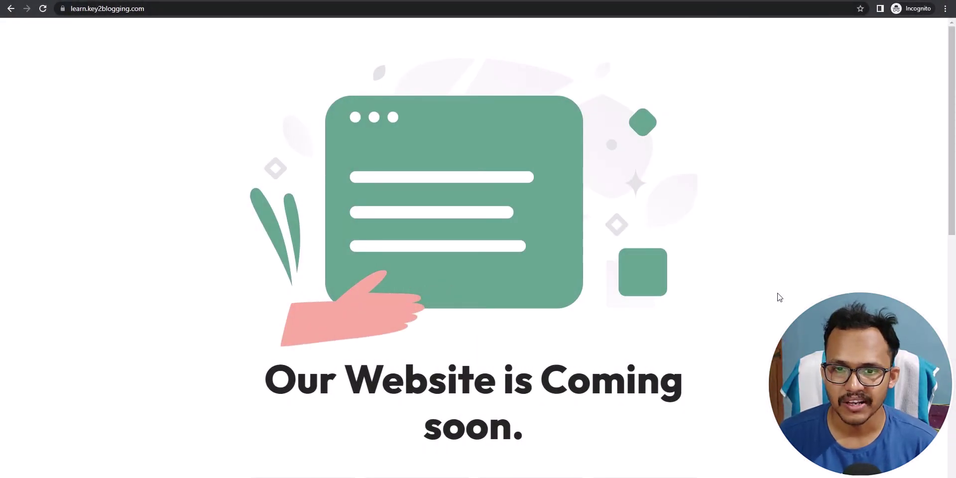
scroll(779, 298, down, 5)
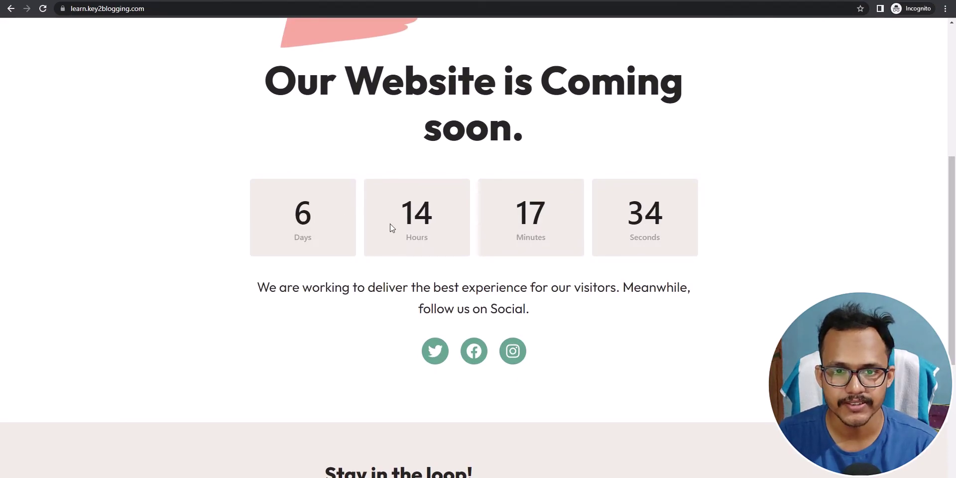
scroll(632, 354, down, 2)
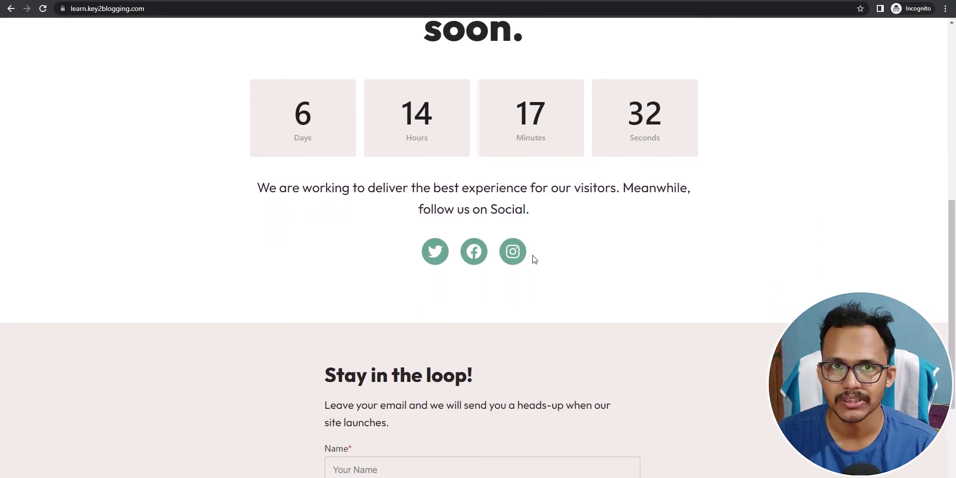
scroll(829, 262, up, 7)
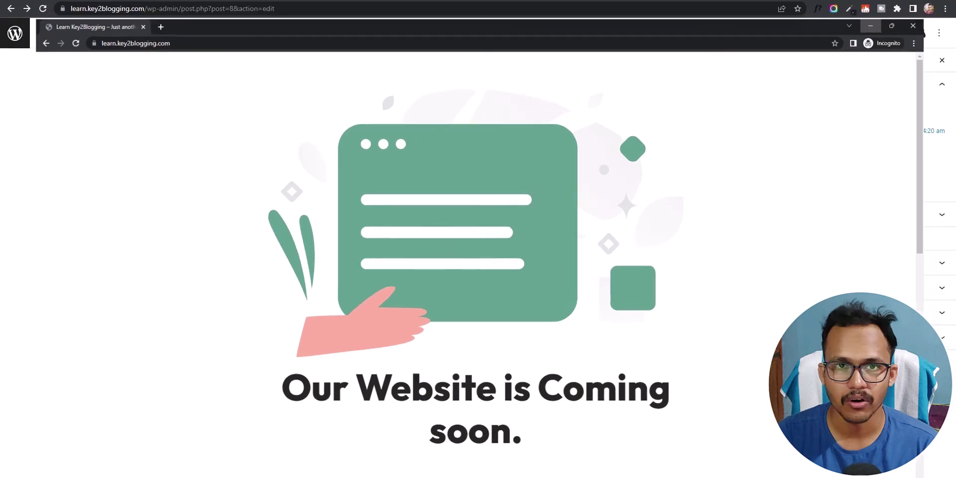
- Minimize the incognito window and use Visit Site to view the front page as admin
click(870, 25)
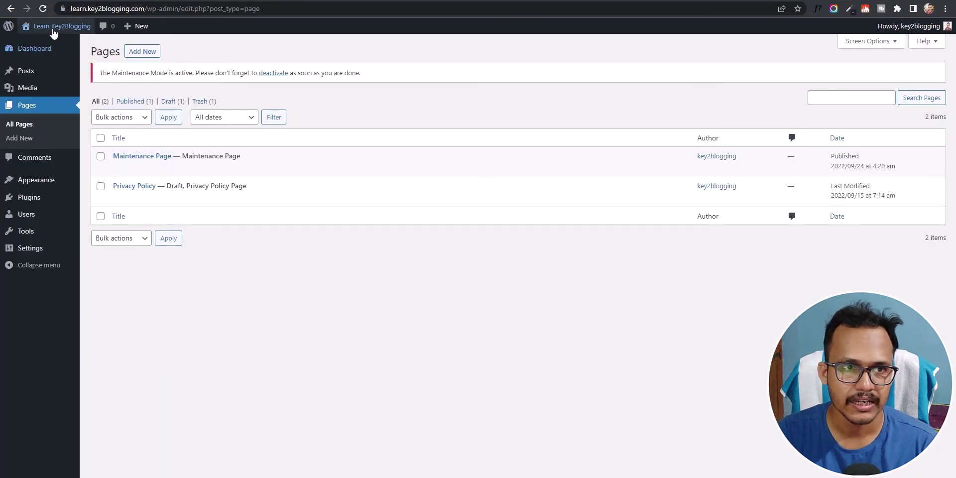
mouse_move(55, 27)
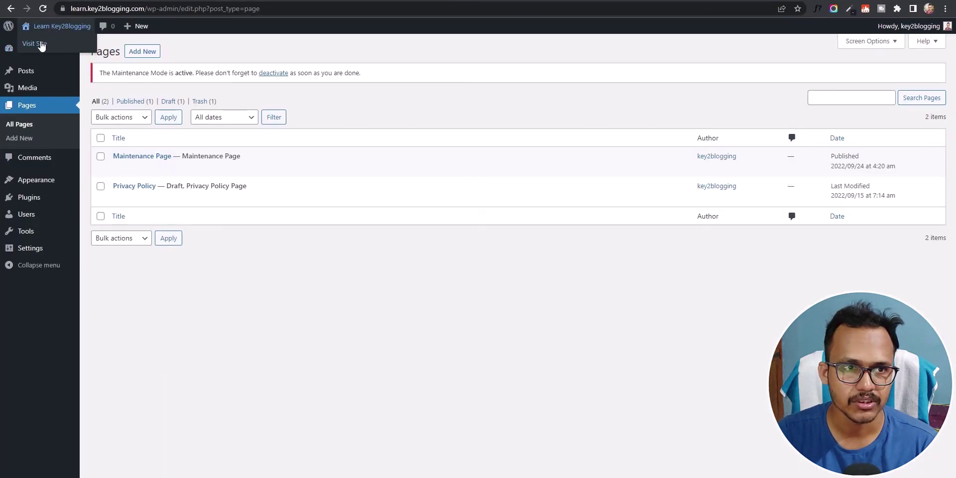
click(41, 45)
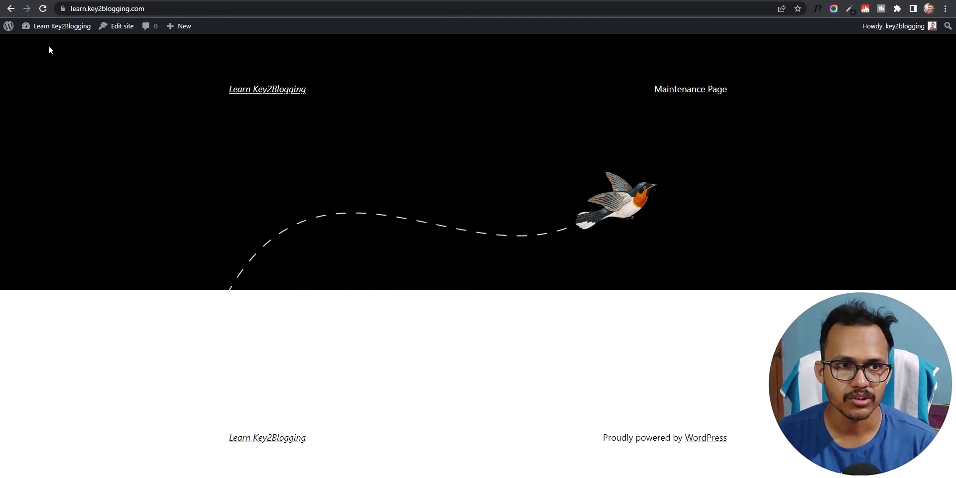
- Check Installed Plugins for the Maintenance Mode active notice, then return to the incognito coming-soon page
mouse_move(56, 30)
click(43, 44)
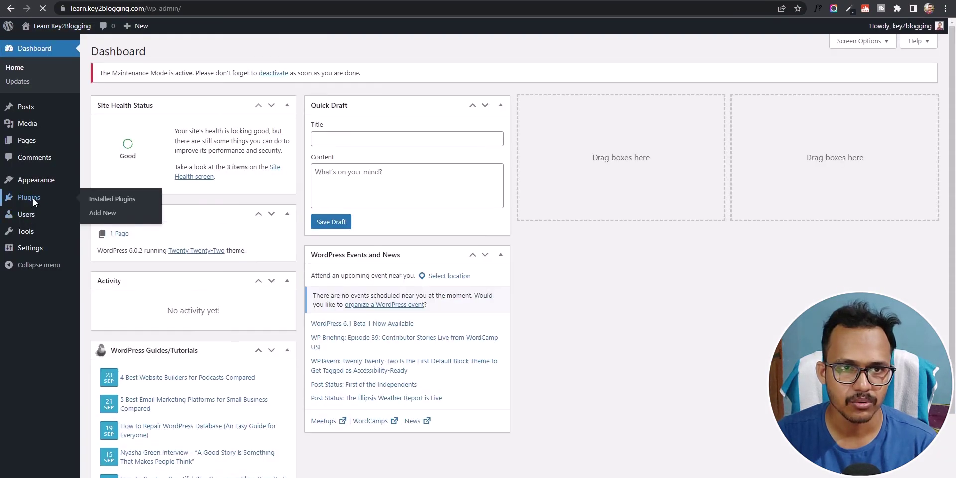
click(33, 199)
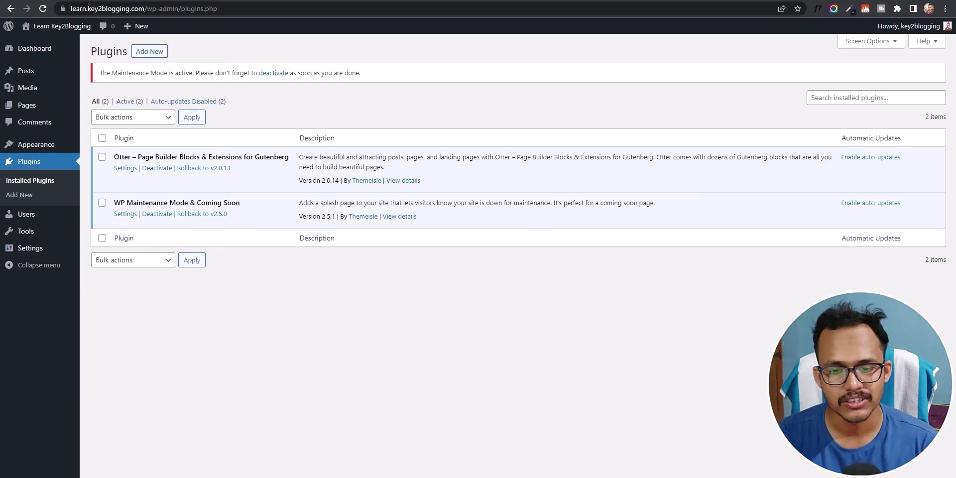
click(553, 460)
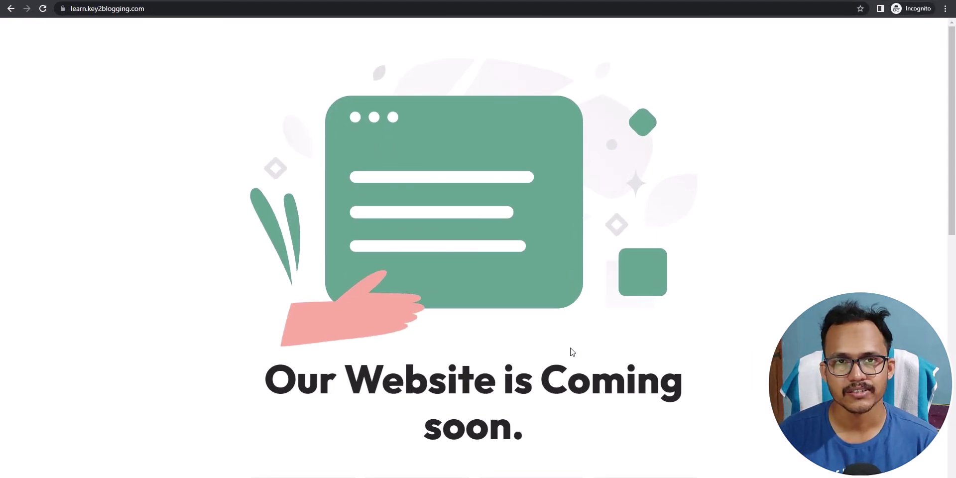